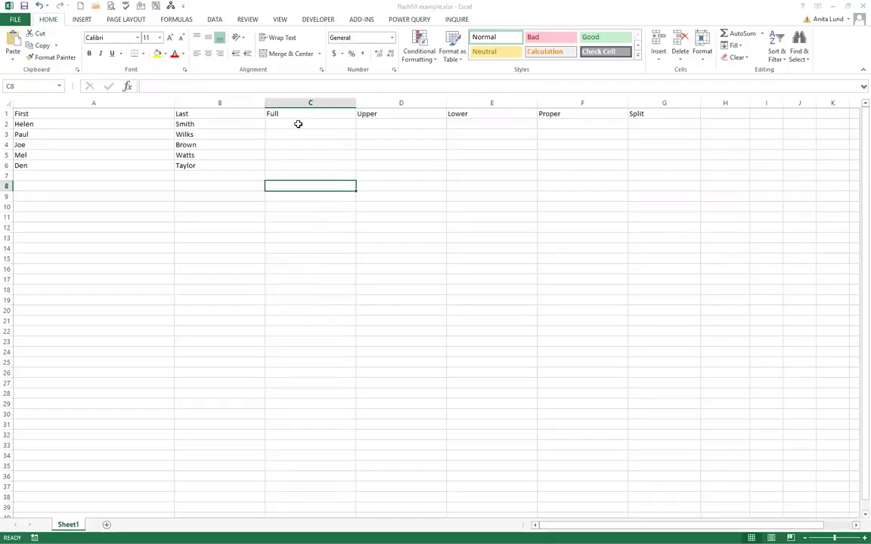
# Enter the first row's first and last name in C2, then Flash Fill C3:C6 with the remaining full names.
pyautogui.click(298, 124)
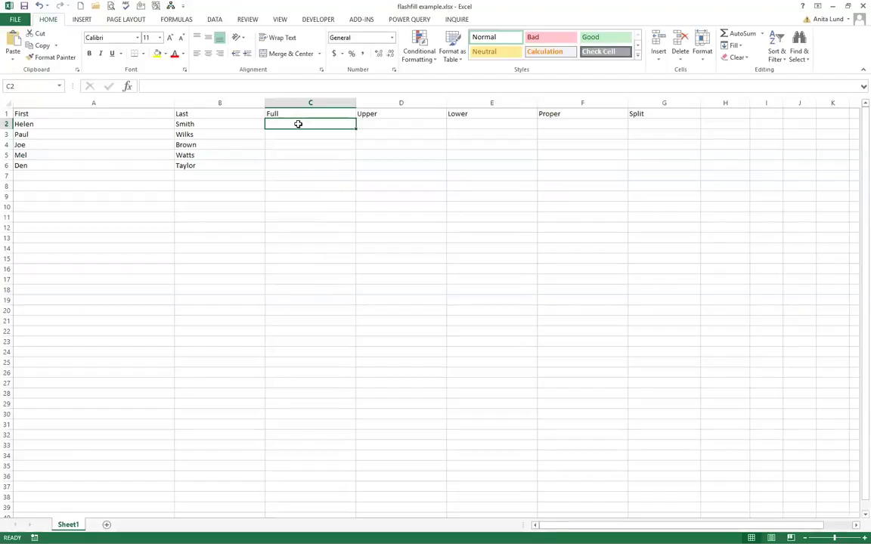
pyautogui.write('Hele')
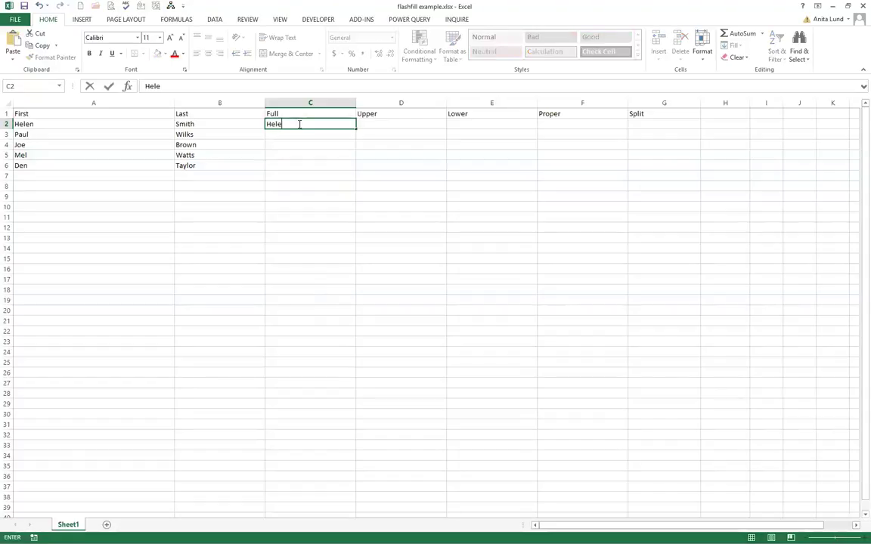
pyautogui.write('n Smith')
pyautogui.press('Return')
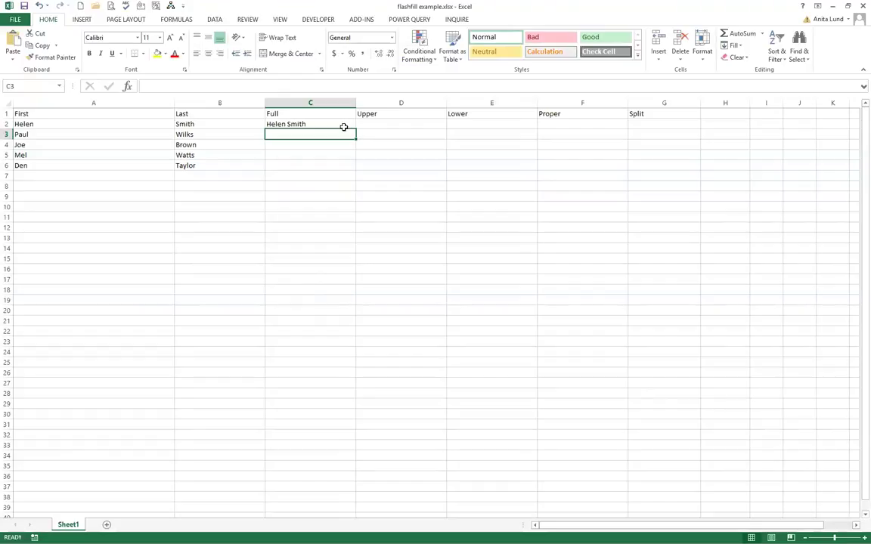
pyautogui.hotkey('ctrl', 'e')
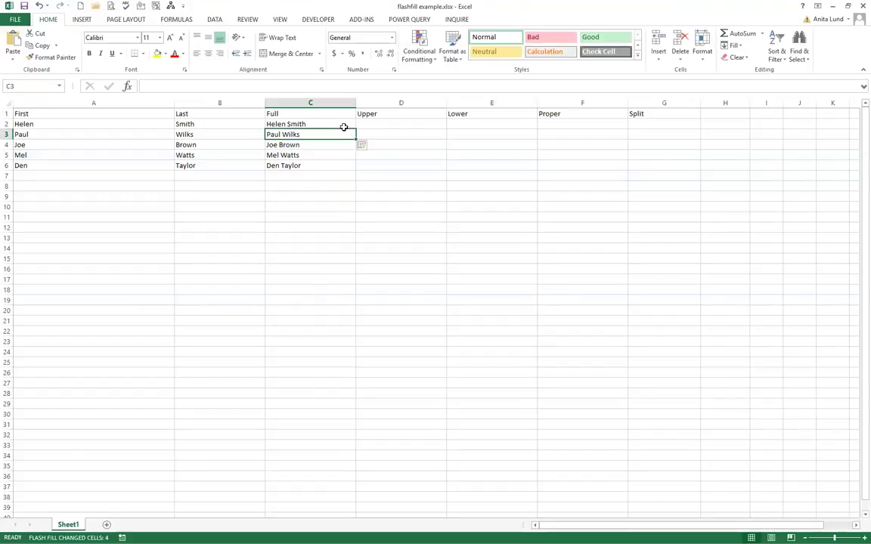
pyautogui.press('Up')
pyautogui.press('Right')
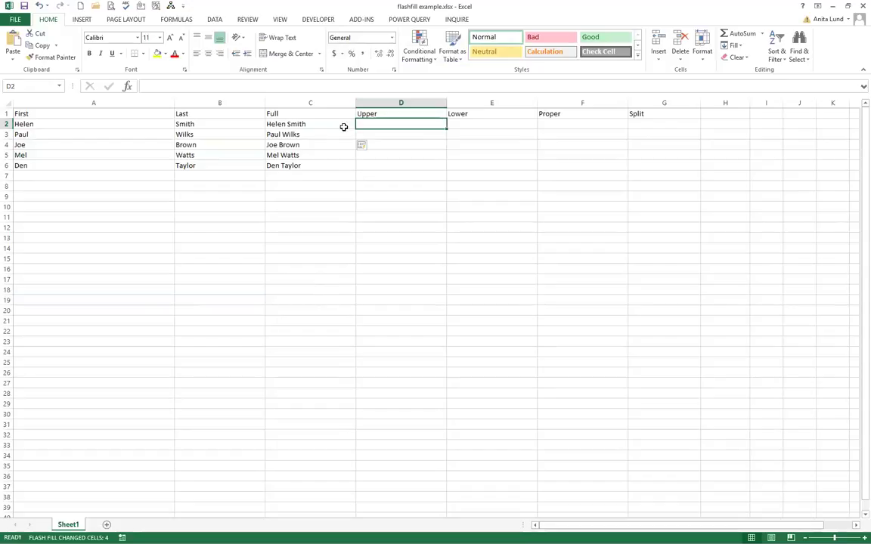
# Enter the first full name in capitals in D2, then Flash Fill the rest of the Upper column.
pyautogui.write('HEL')
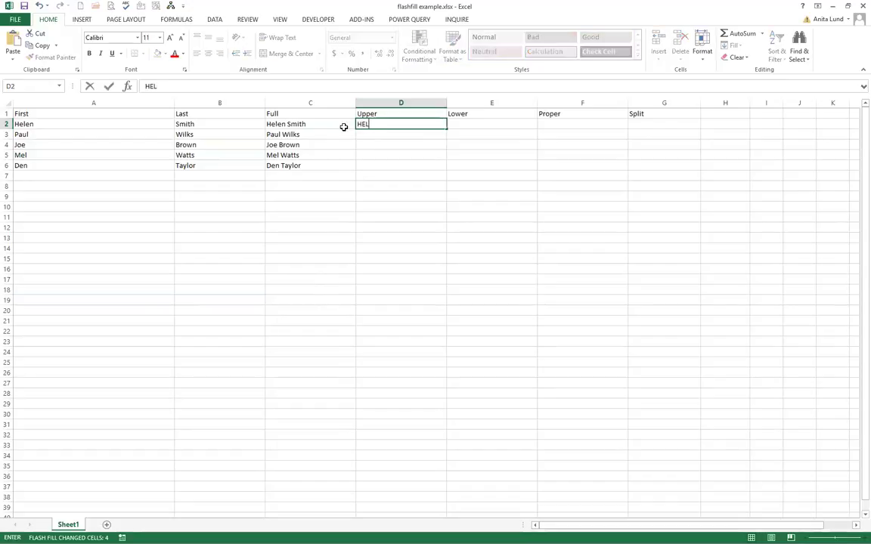
pyautogui.write('EN SMITH')
pyautogui.hotkey('ctrl', 'Return')
pyautogui.press('Return')
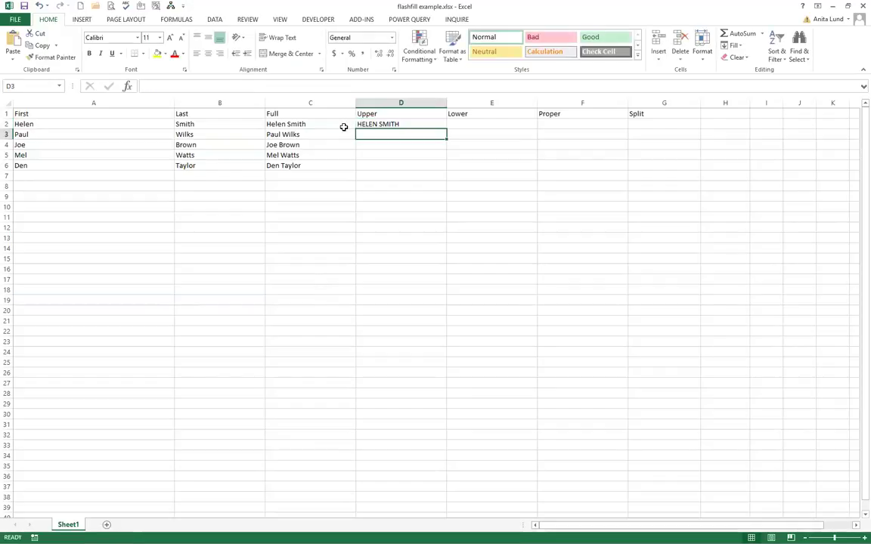
pyautogui.hotkey('ctrl', 'e')
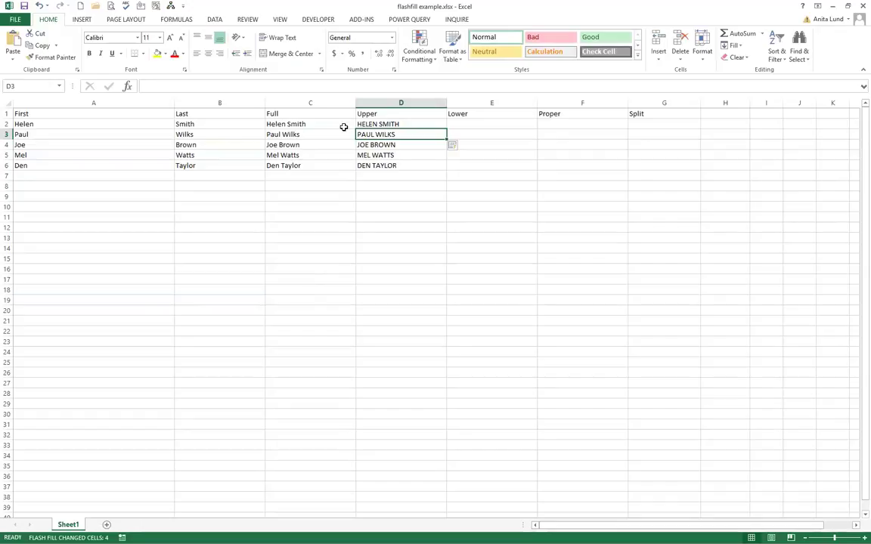
pyautogui.press('Up')
pyautogui.press('Right')
# Enter the first full name in lower case in E2, then Flash Fill the rest of the Lower column.
pyautogui.write('helen smt')
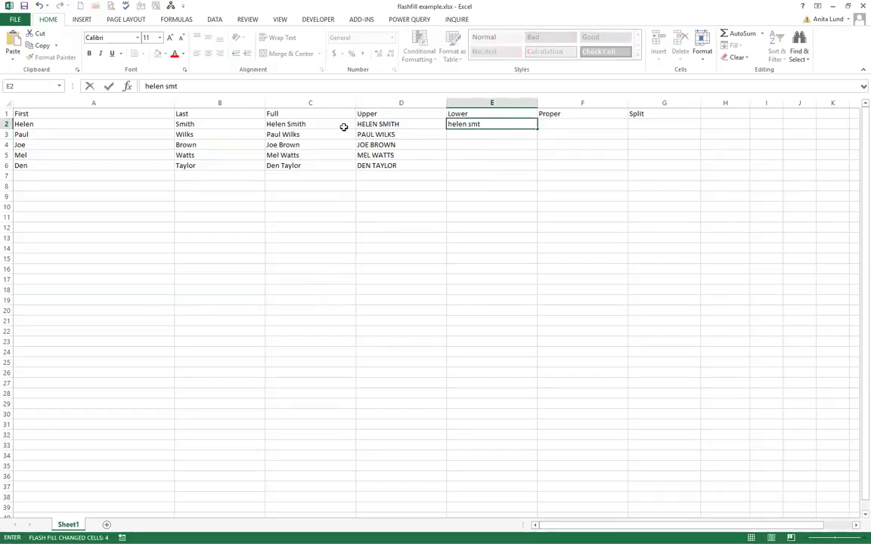
pyautogui.press('BackSpace')
pyautogui.write('ith')
pyautogui.press('Return')
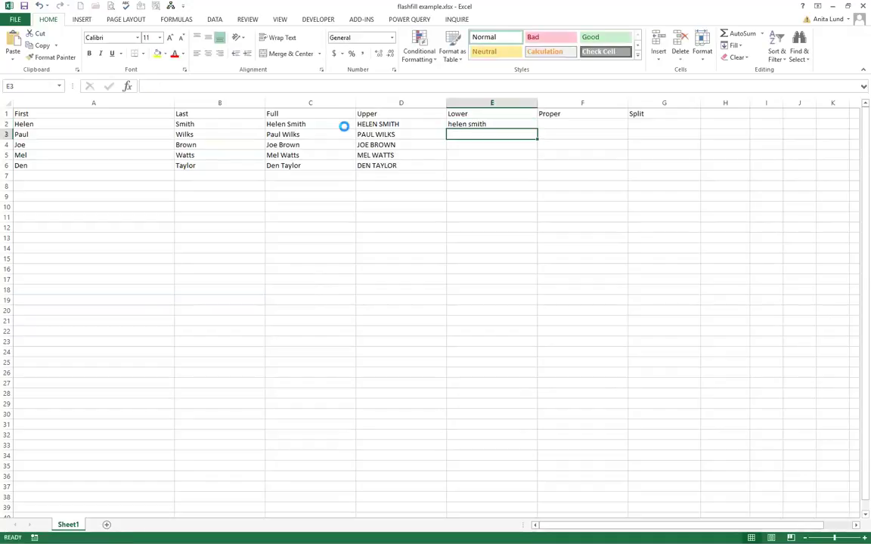
pyautogui.hotkey('ctrl', 'e')
pyautogui.press('Right')
pyautogui.press('Up')
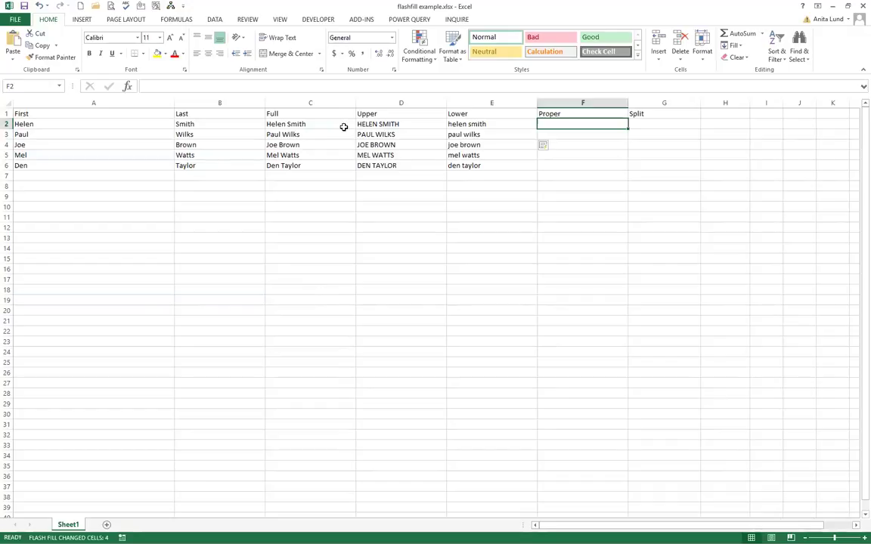
# Enter the first full name in proper case in F2, then Flash Fill the rest of the Proper column.
pyautogui.write('Helen')
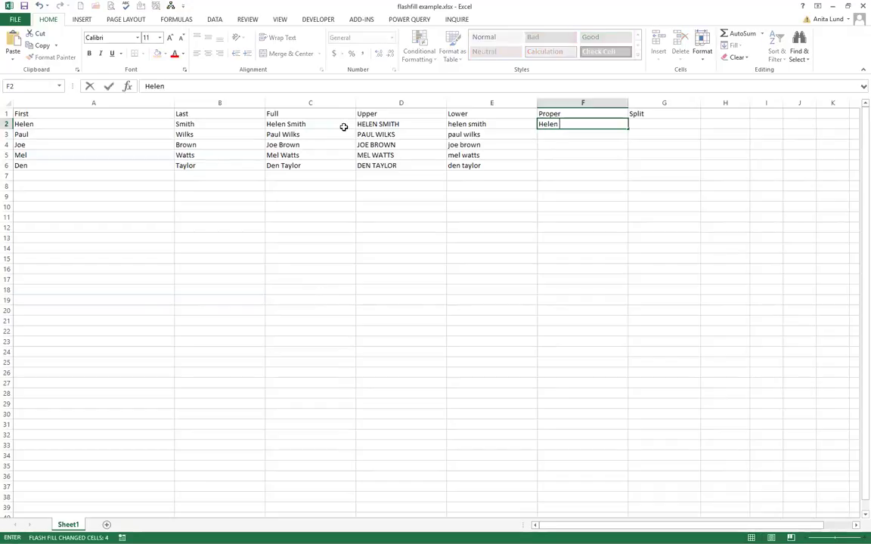
pyautogui.write(' Smith')
pyautogui.press('Return')
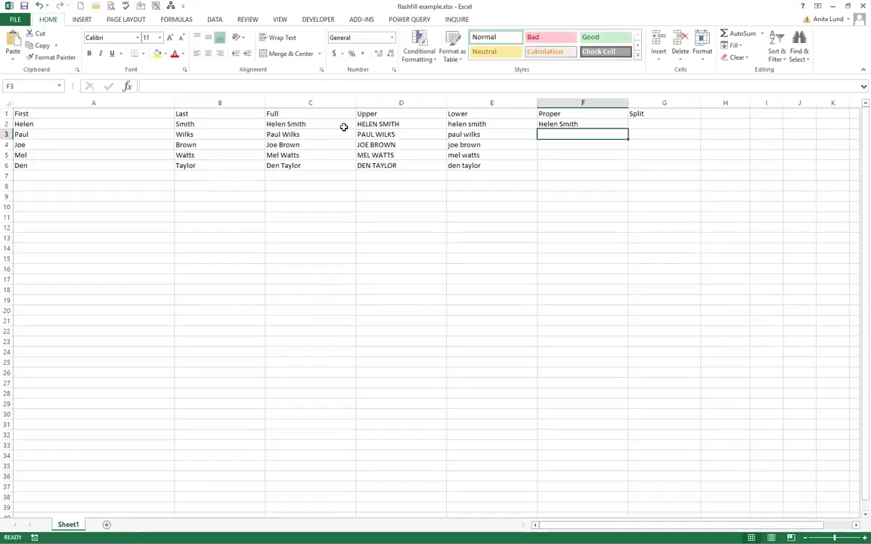
pyautogui.hotkey('ctrl', 'e')
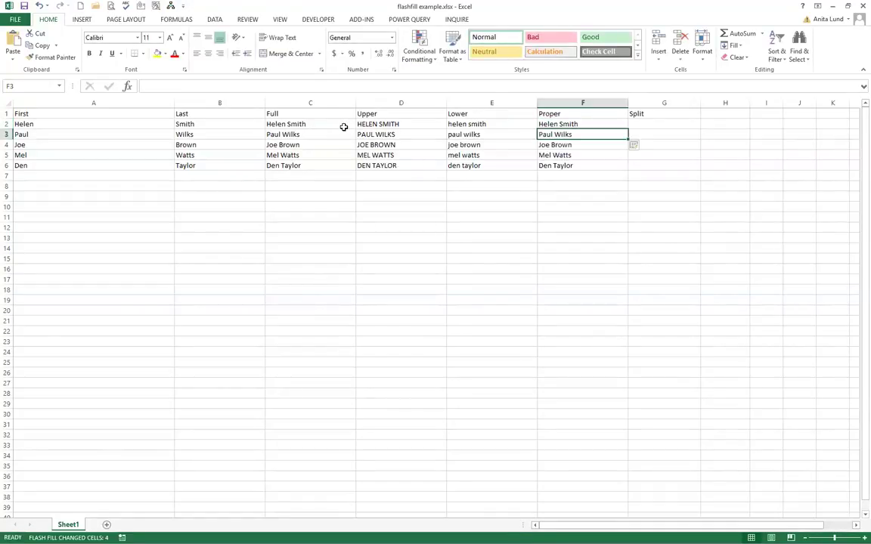
pyautogui.press('Right')
pyautogui.press('Up')
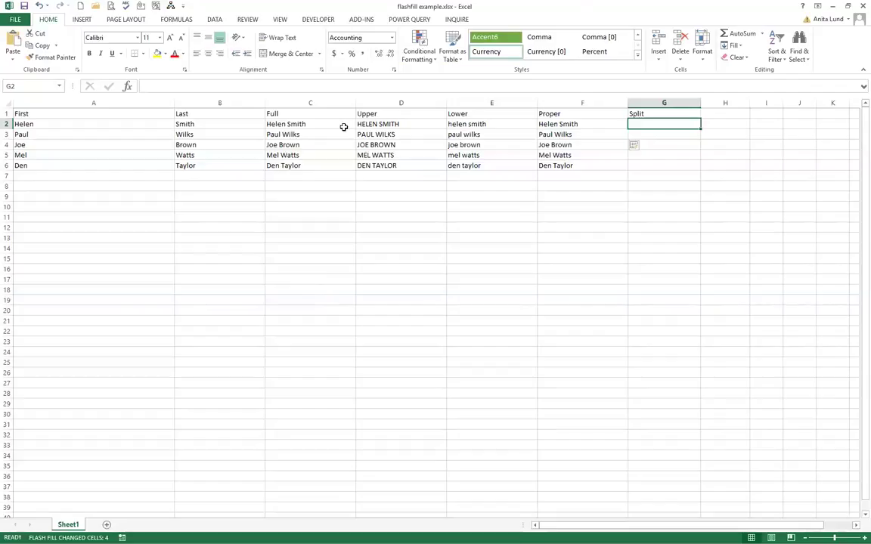
# Enter the first row's first name in G2, then Flash Fill first names into G3:G6.
pyautogui.write('Helen')
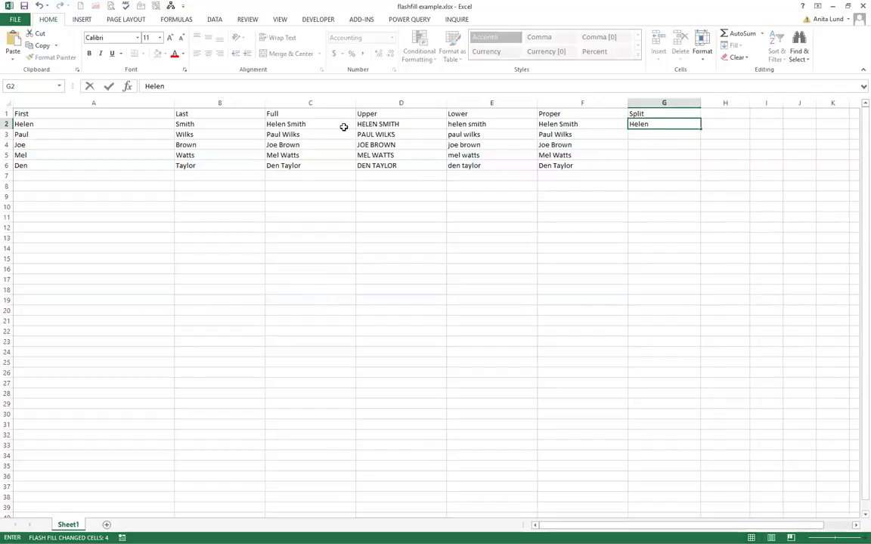
pyautogui.press('Return')
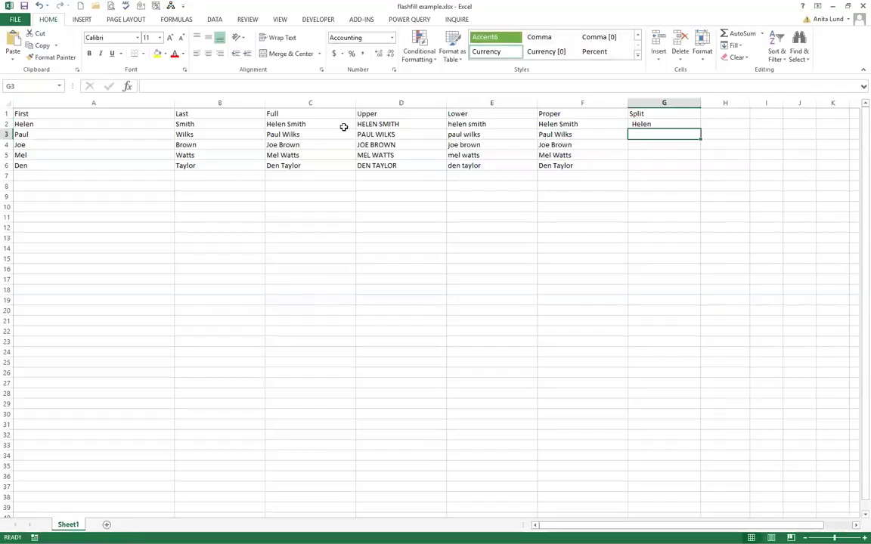
pyautogui.hotkey('ctrl', 'e')
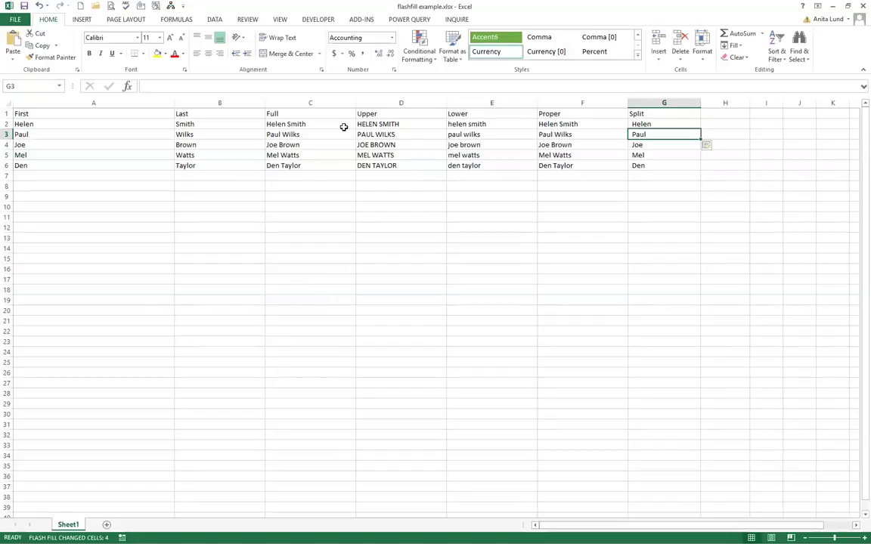